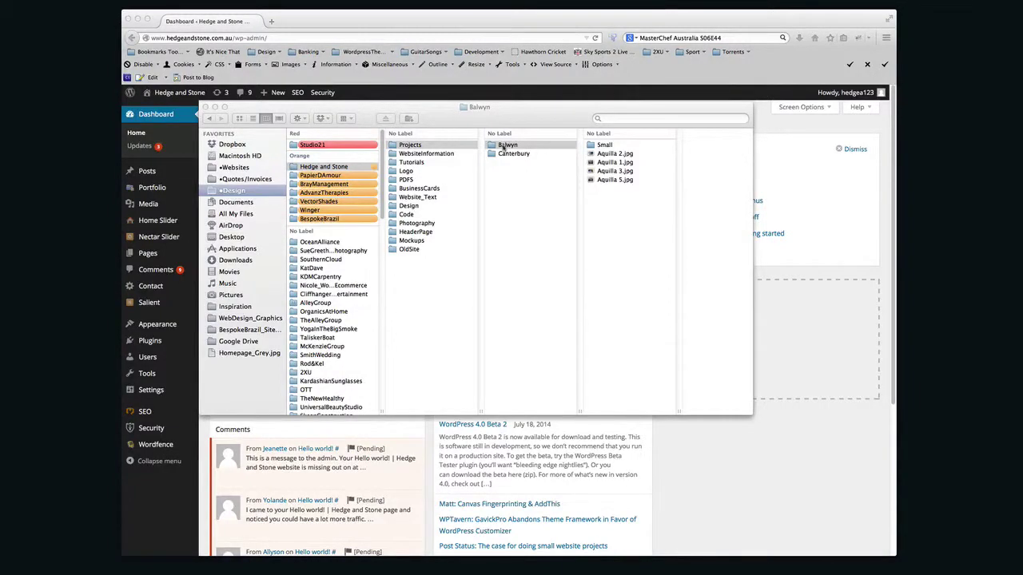
Step: Check the file sizes and previews of the original Aquilla images in the Balwyn project folder
left_click_drag(538, 115, 562, 159)
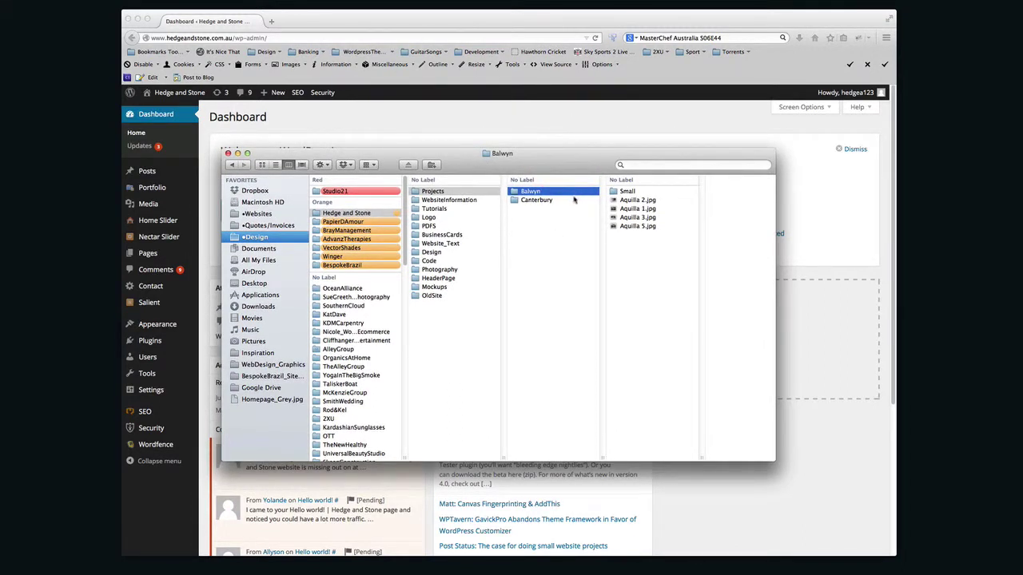
left_click(640, 201)
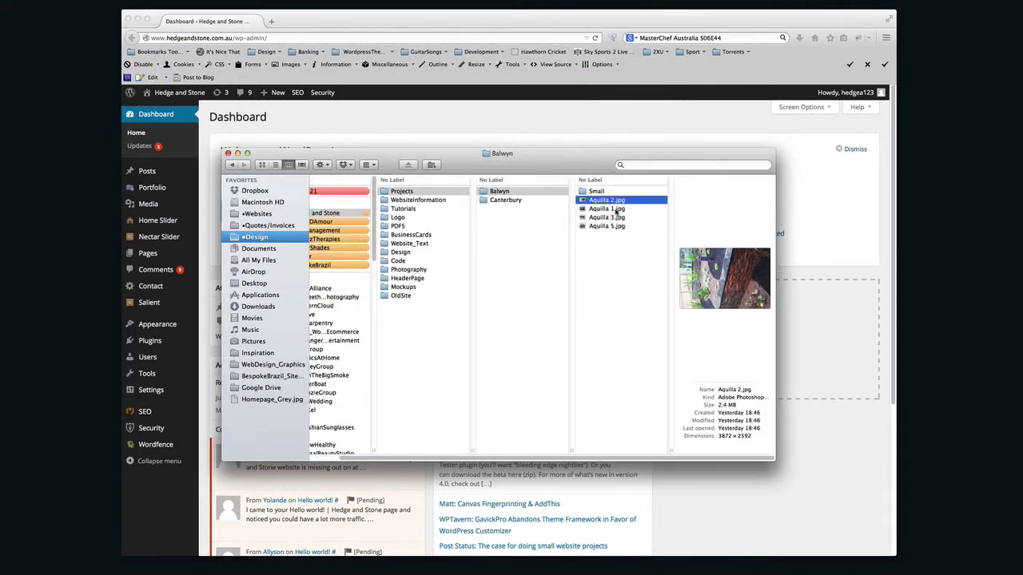
left_click(616, 209)
left_click(612, 200)
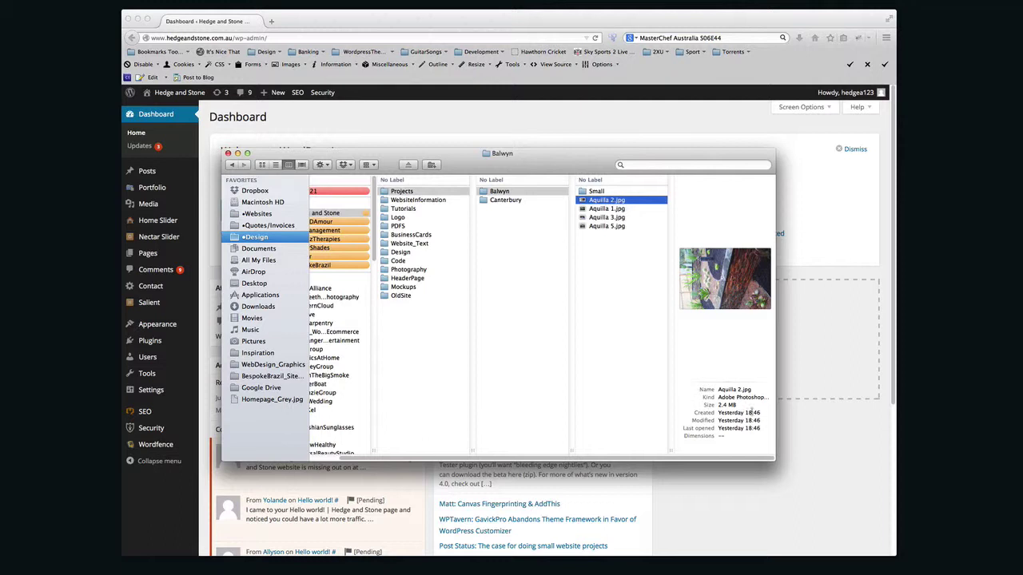
left_click(718, 403)
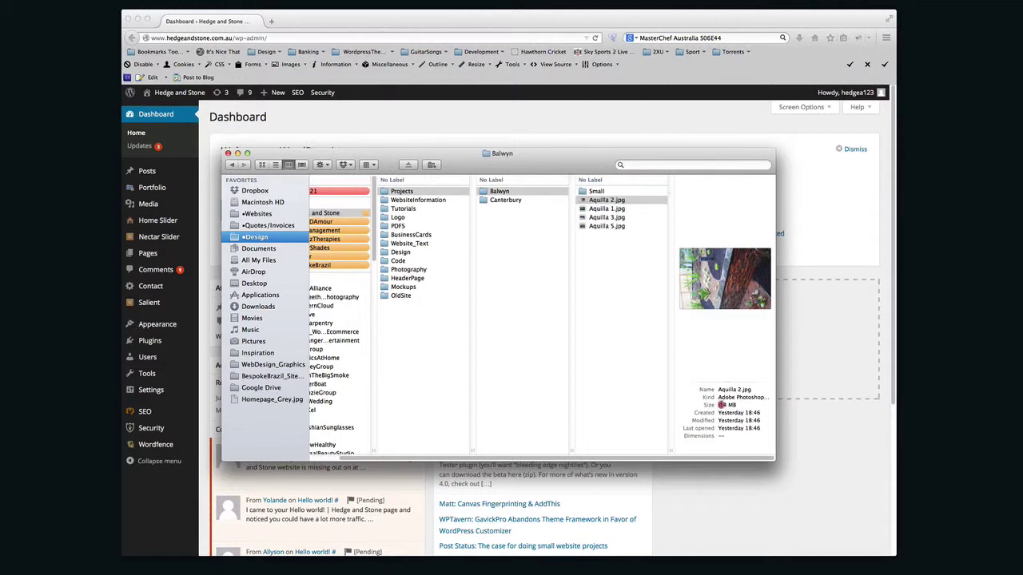
left_click(624, 216)
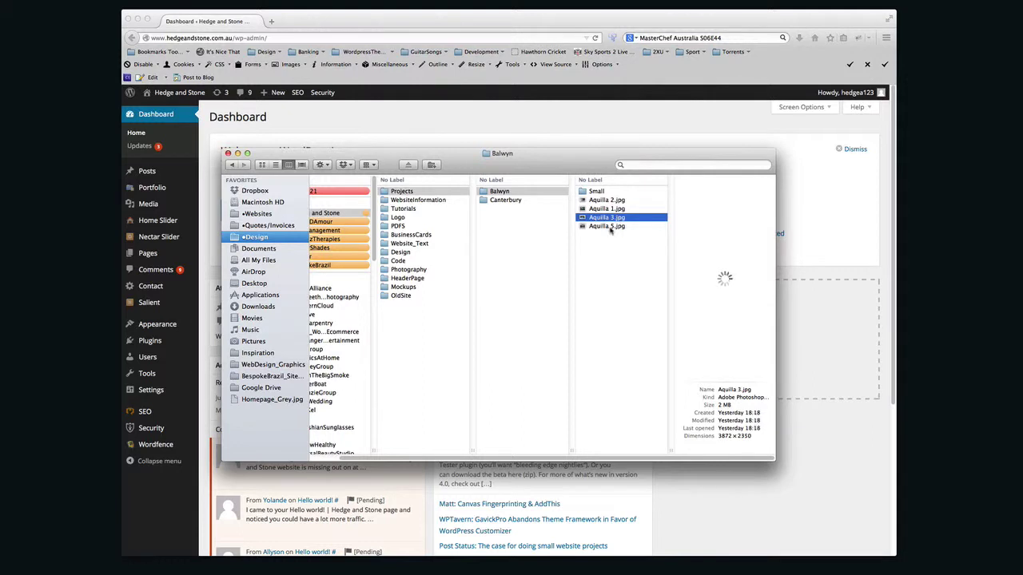
left_click(610, 227)
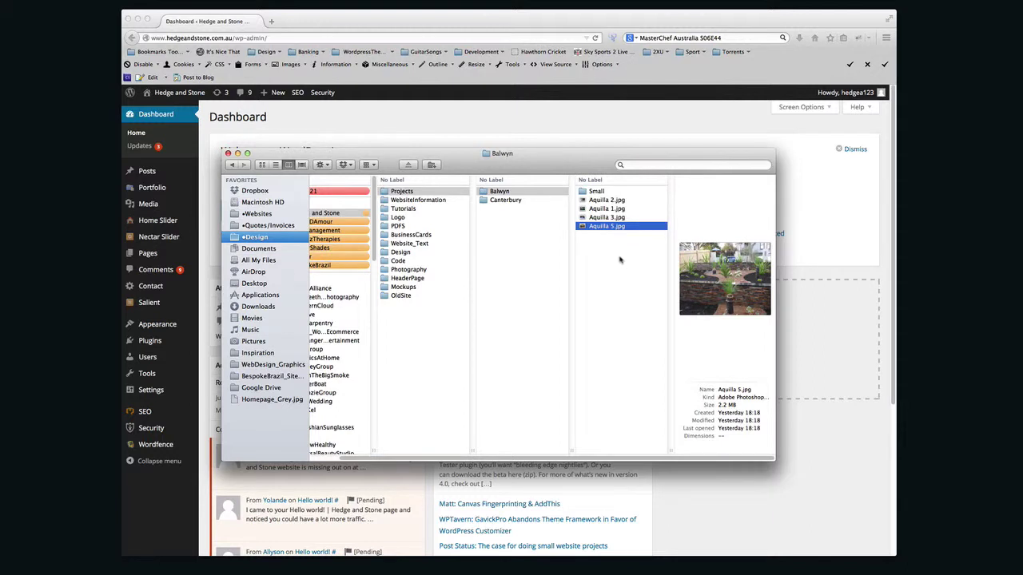
Step: Open the Small folder inside Balwyn and check the file sizes of its reduced Aquilla images
left_click(626, 193)
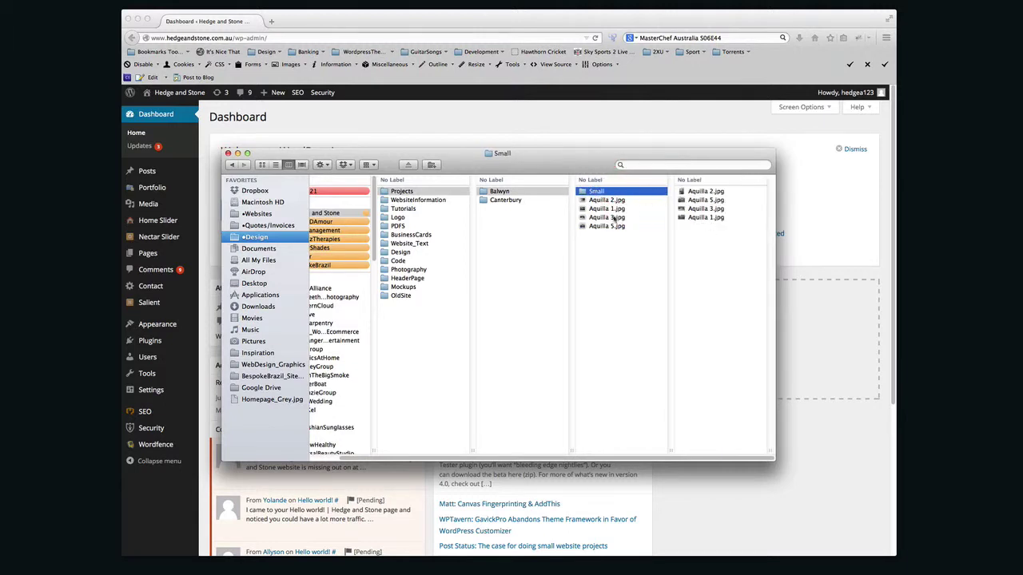
left_click(697, 217)
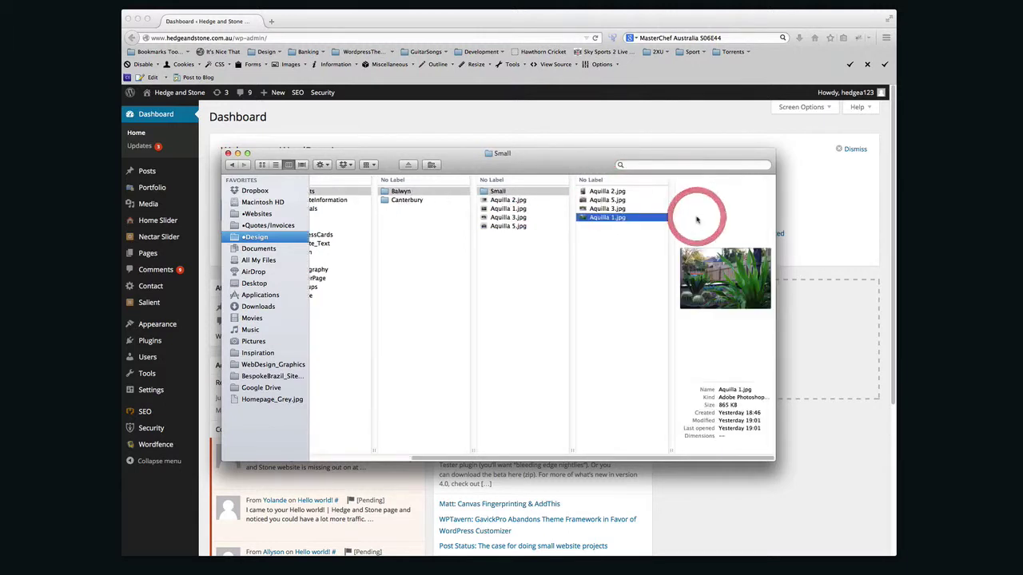
left_click(722, 404)
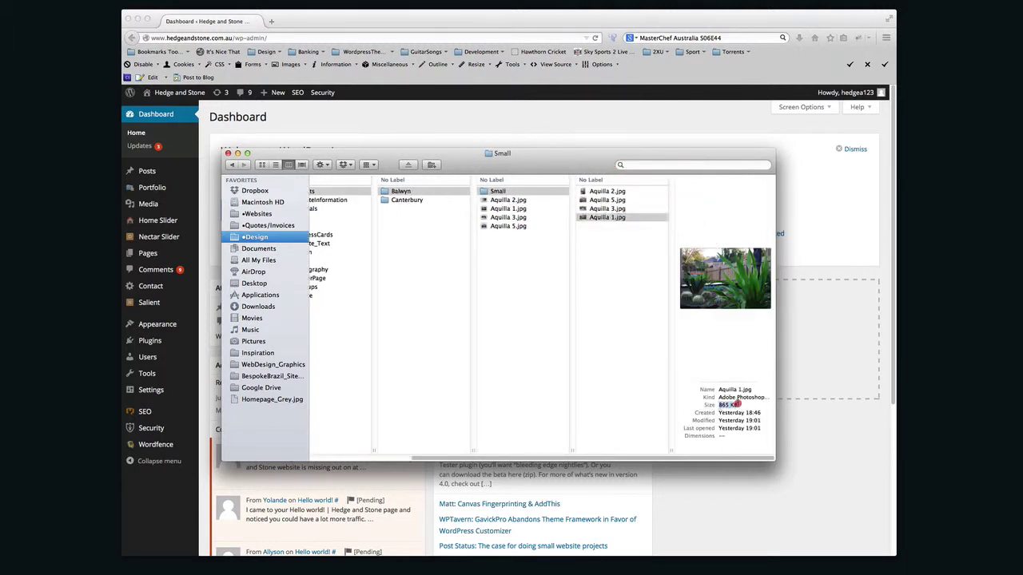
left_click(618, 218)
left_click(618, 208)
left_click(618, 218)
left_click(627, 233)
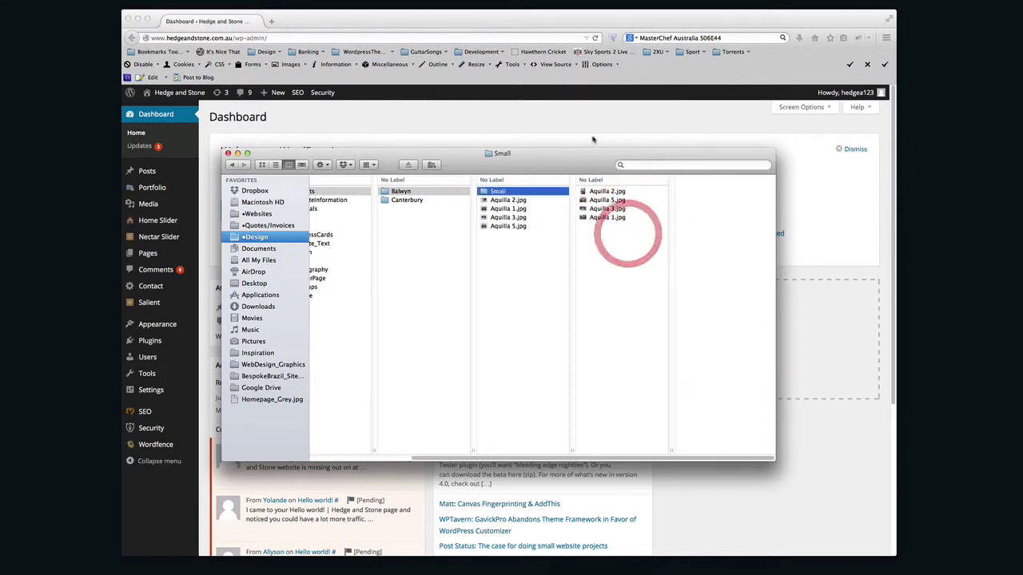
Step: Switch to the WordPress dashboard in the browser and start a new portfolio item titled "Test Project"
left_click(593, 140)
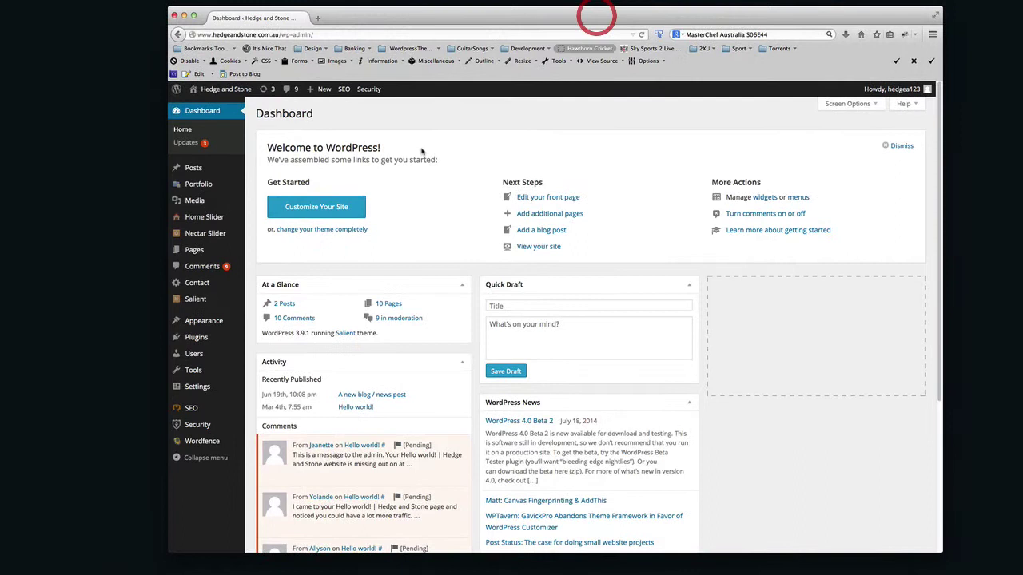
mouse_move(214, 291)
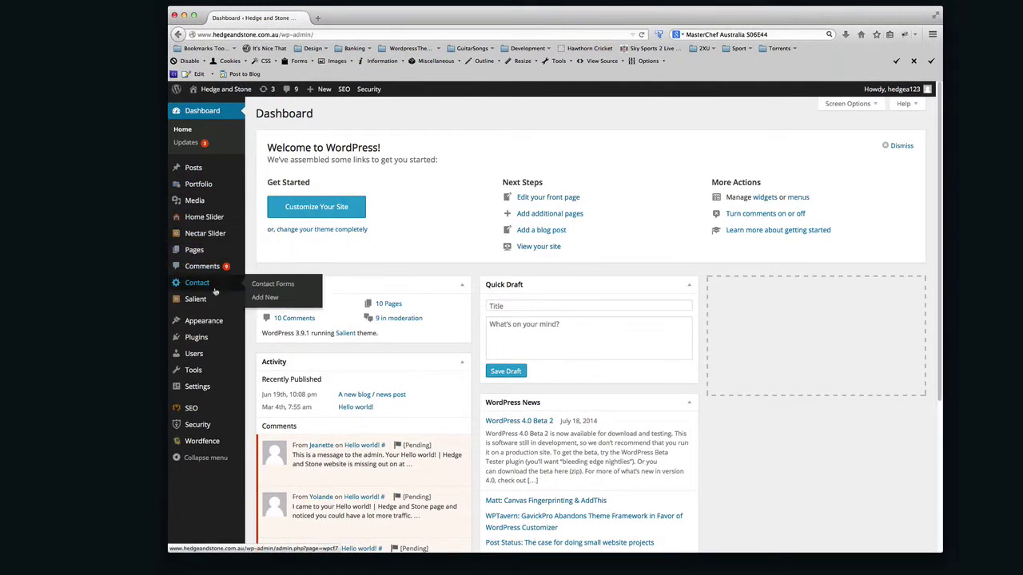
mouse_move(214, 186)
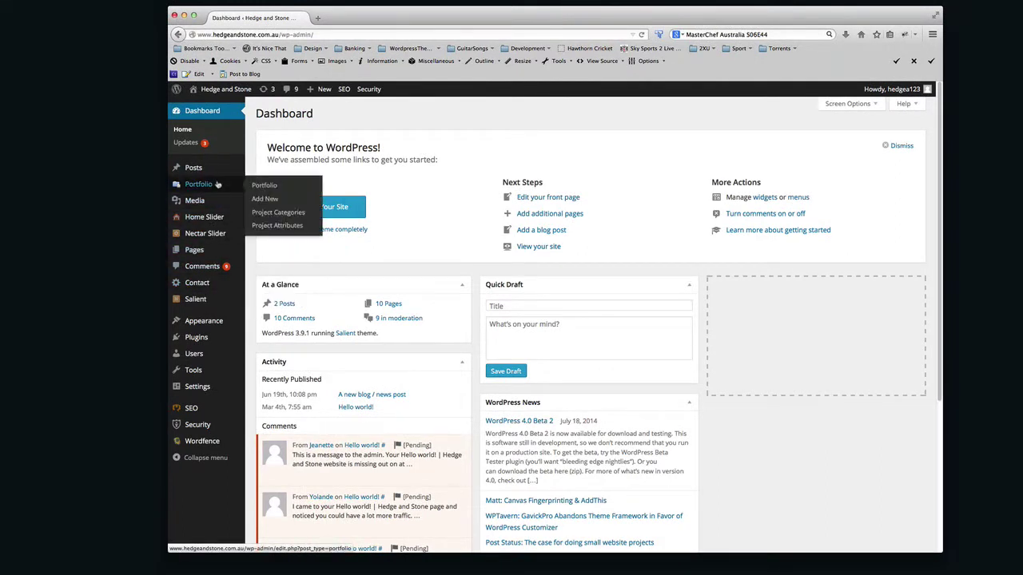
left_click(263, 200)
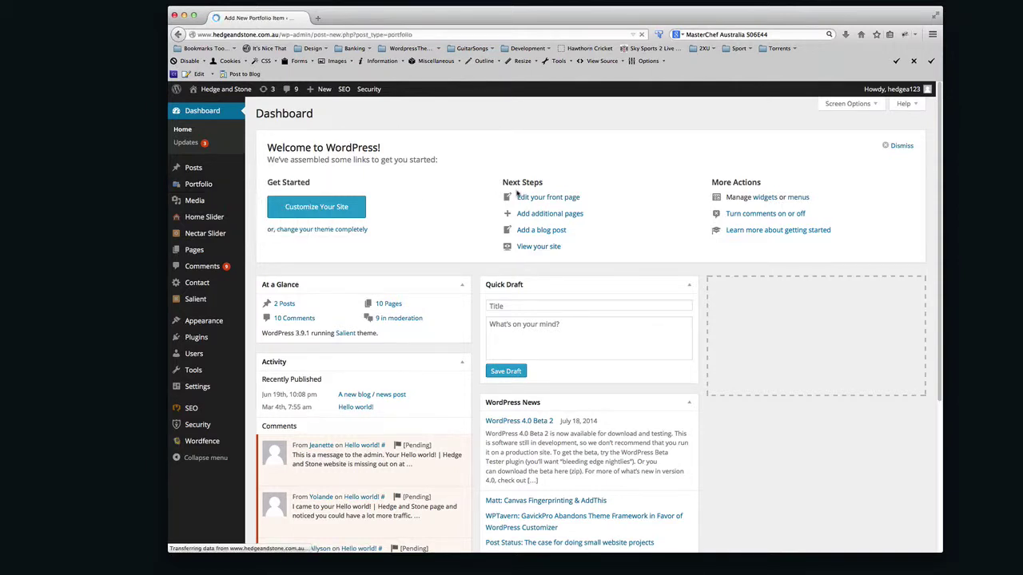
left_click(389, 136)
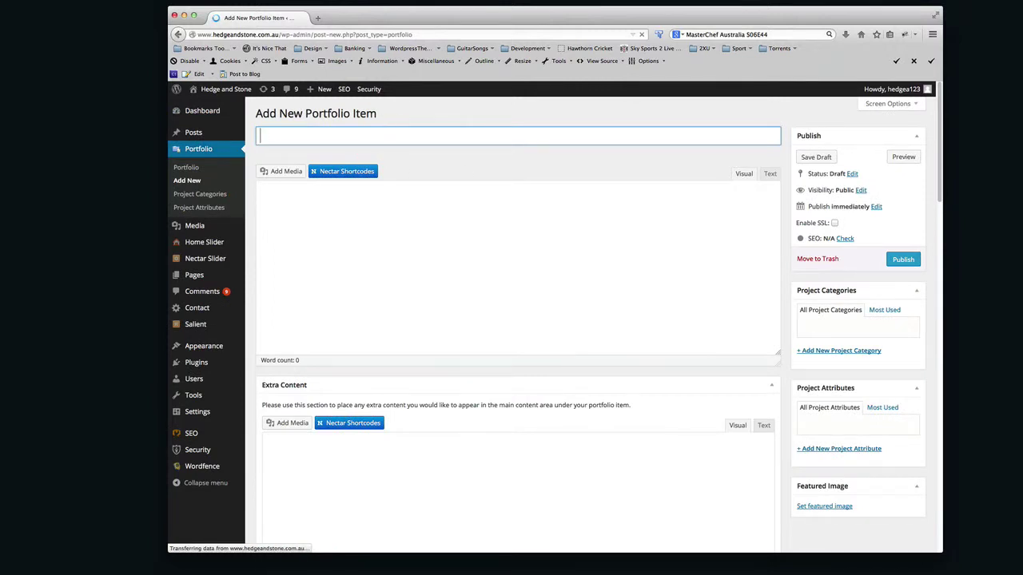
type("Test Project")
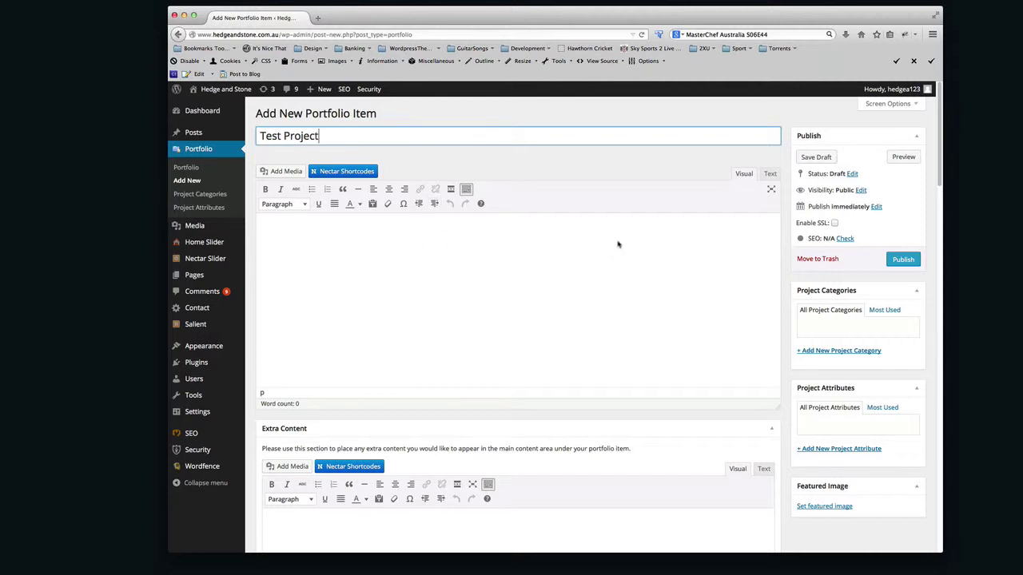
Step: Enable the Full Width Portfolio Item Layout in the project configuration
scroll(618, 241, "down", 3)
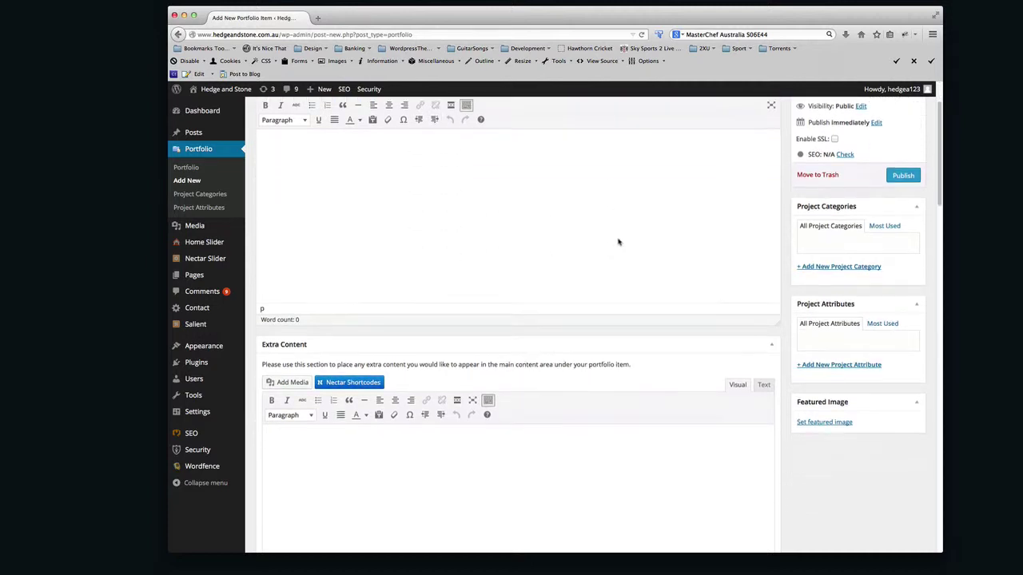
scroll(618, 241, "down", 15)
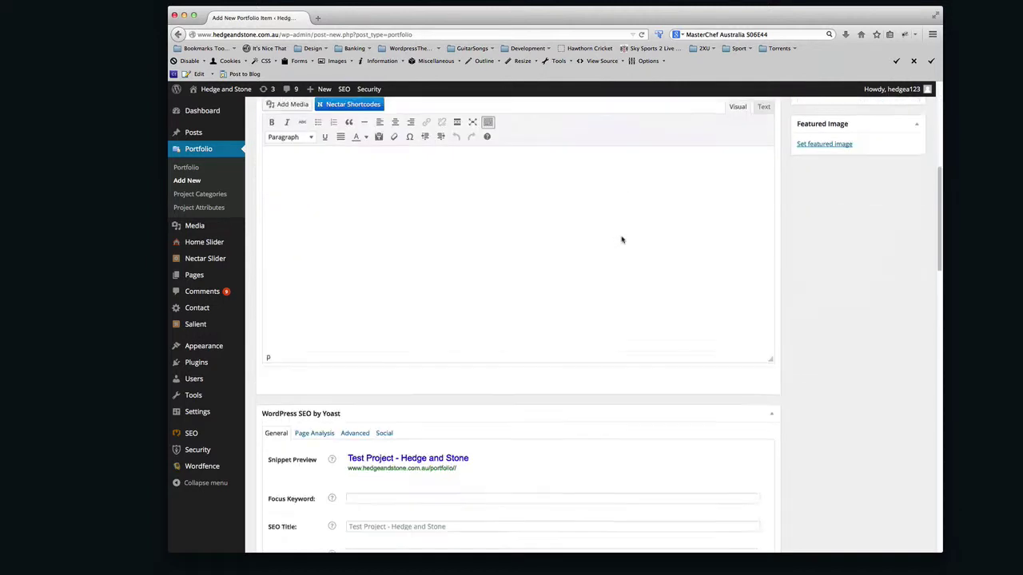
scroll(620, 238, "down", 9)
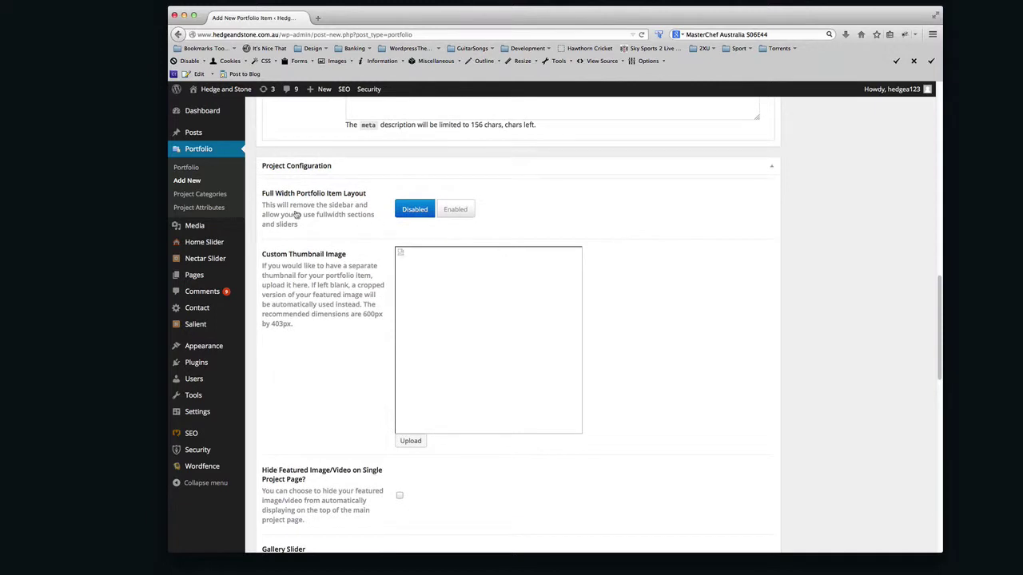
left_click_drag(262, 195, 374, 197)
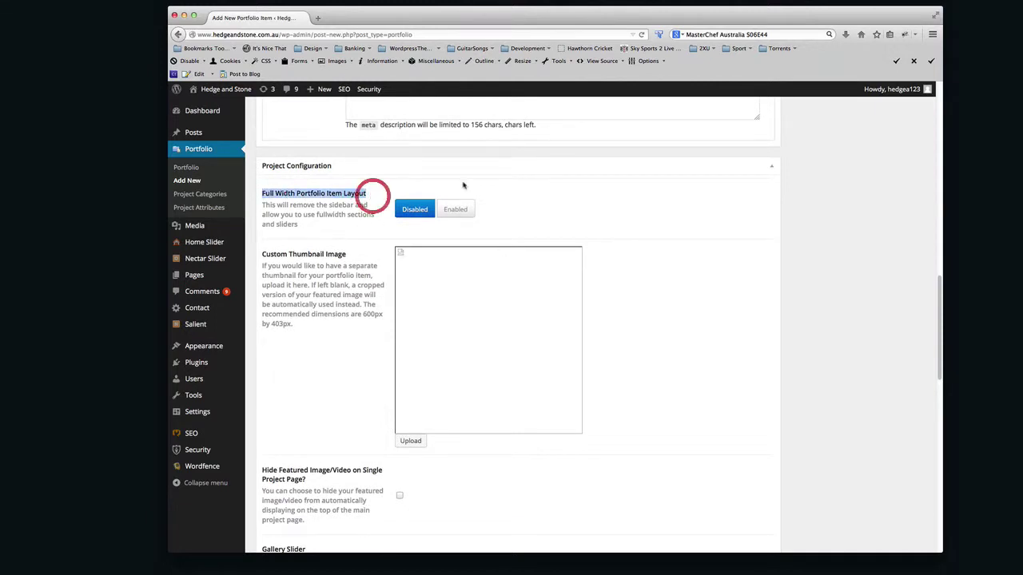
left_click(512, 187)
left_click(460, 201)
Step: Turn on the Gallery Slider option in the project configuration
scroll(523, 210, "down", 8)
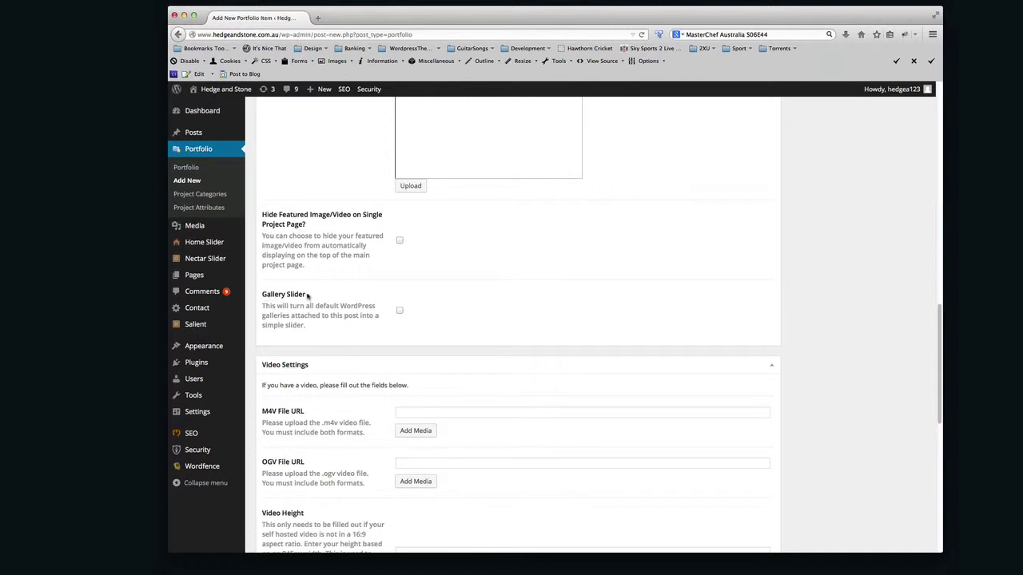
left_click_drag(256, 295, 331, 297)
left_click(436, 299)
left_click(422, 331)
left_click(399, 311)
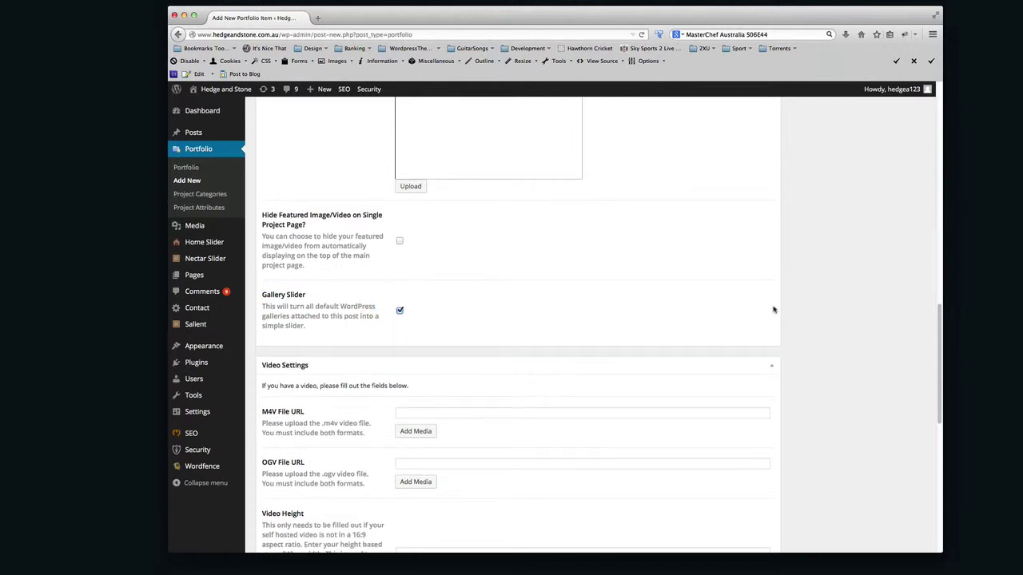
Step: Open Insert Media for the Full Width Content and upload Aquilla 1, 2, 3 and 5.jpg from the Small folder
scroll(725, 311, "up", 15)
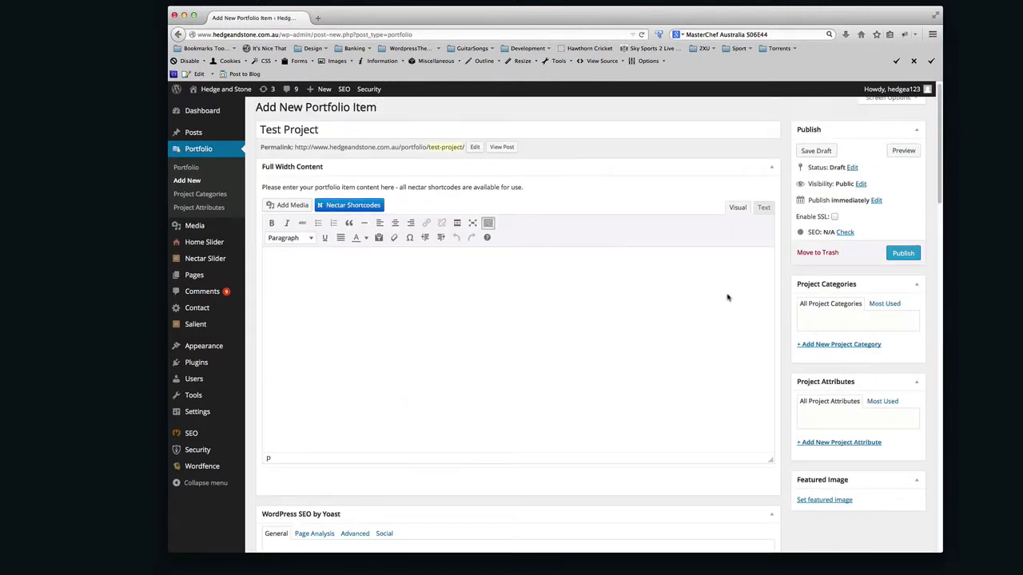
left_click(336, 279)
left_click(291, 207)
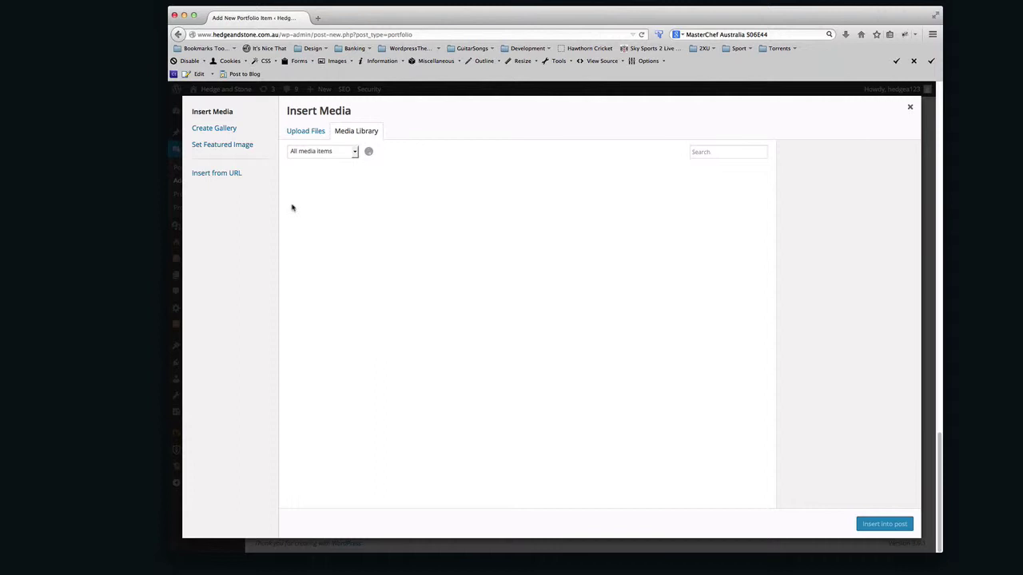
left_click_drag(498, 22, 703, 23)
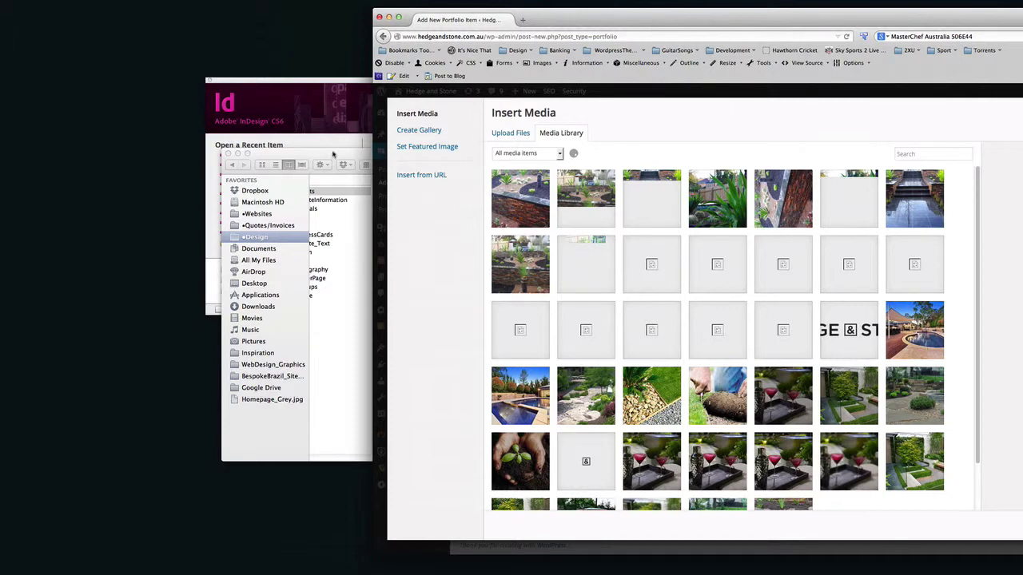
left_click_drag(334, 155, 155, 178)
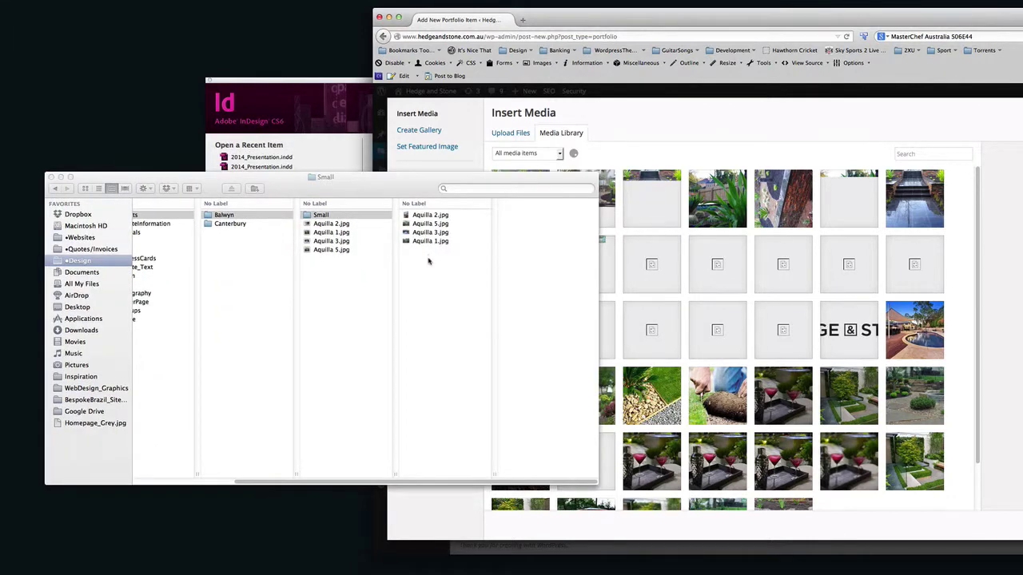
left_click(429, 260)
left_click_drag(427, 254, 438, 215)
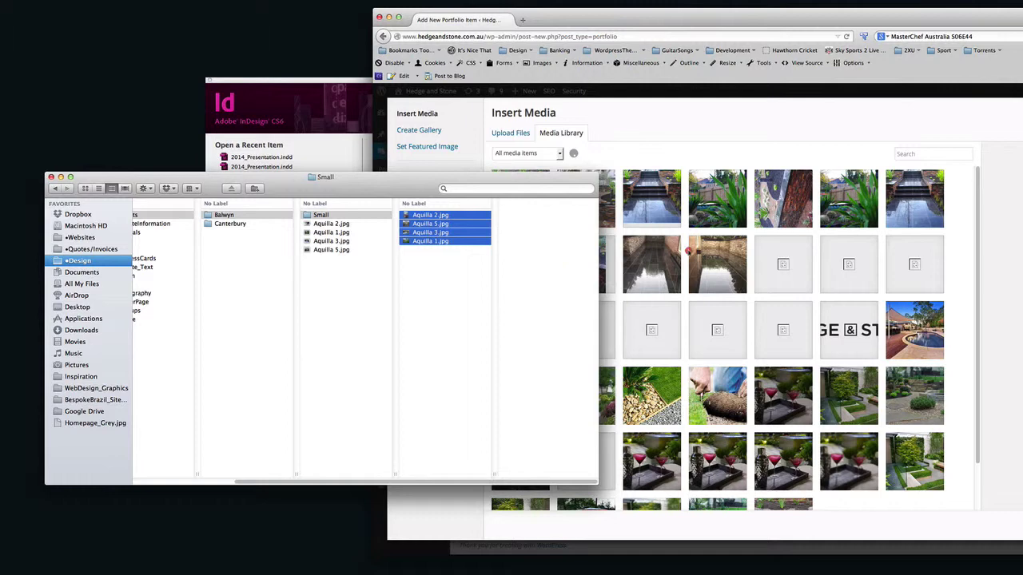
left_click_drag(689, 251, 471, 267)
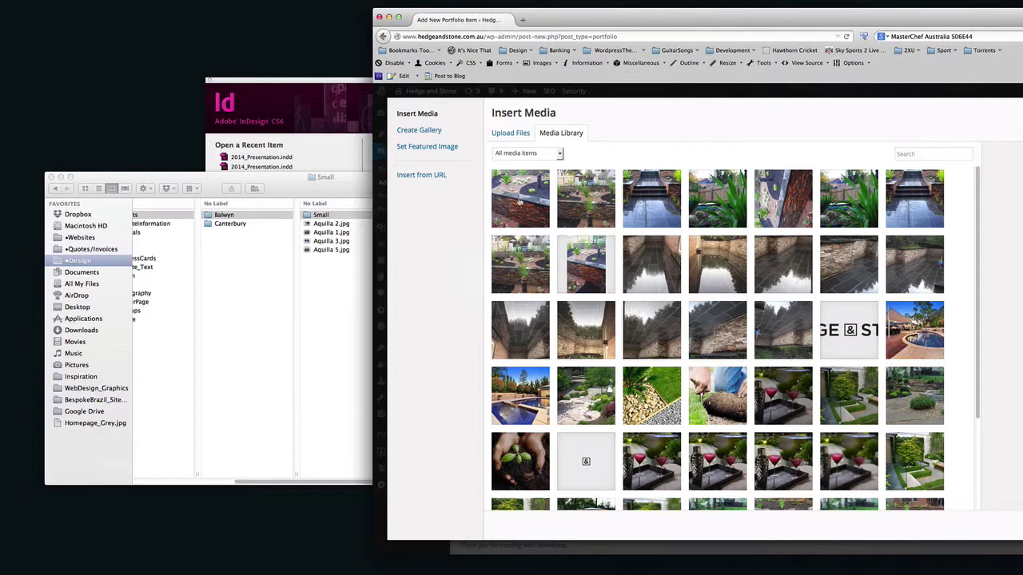
Step: Select the four newly uploaded garden images together in the media library
left_click(521, 200)
left_click(578, 204)
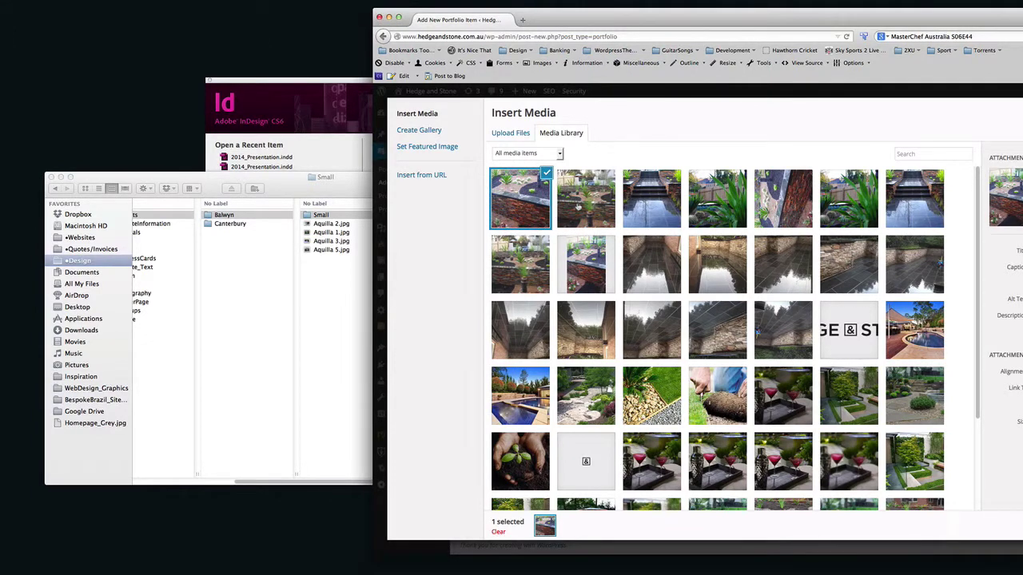
left_click(734, 200)
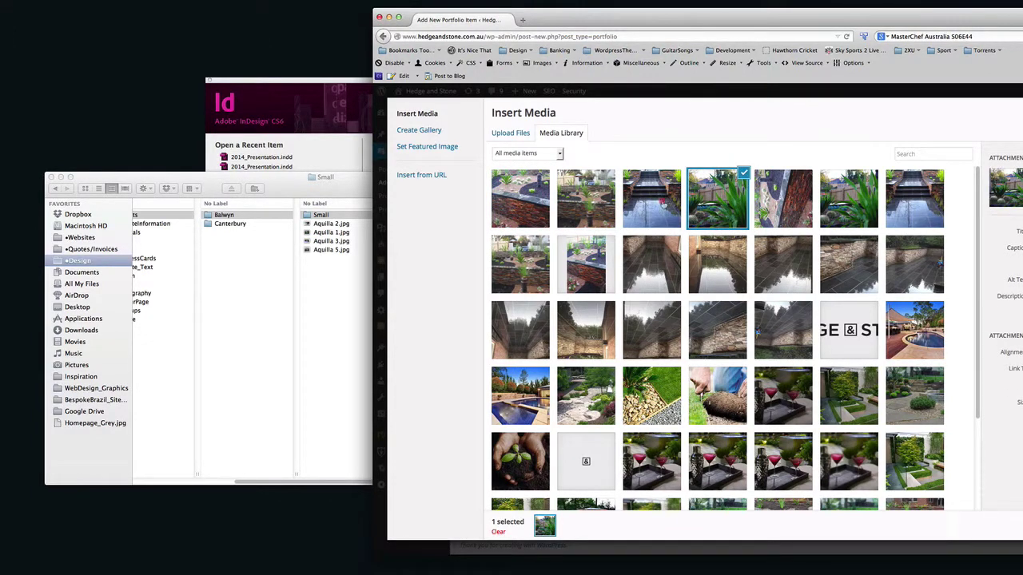
left_click(665, 204)
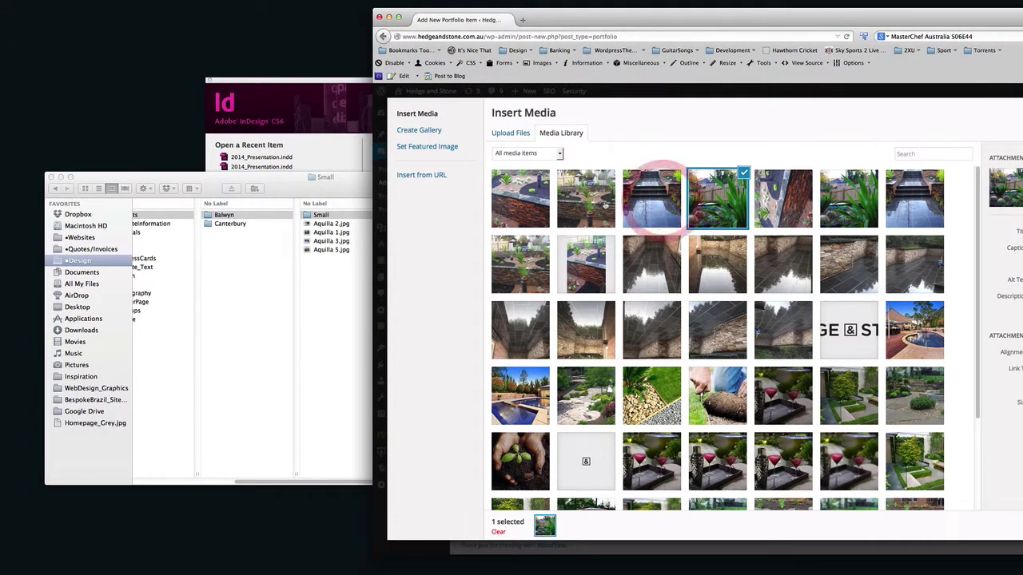
left_click(604, 203)
left_click(536, 205)
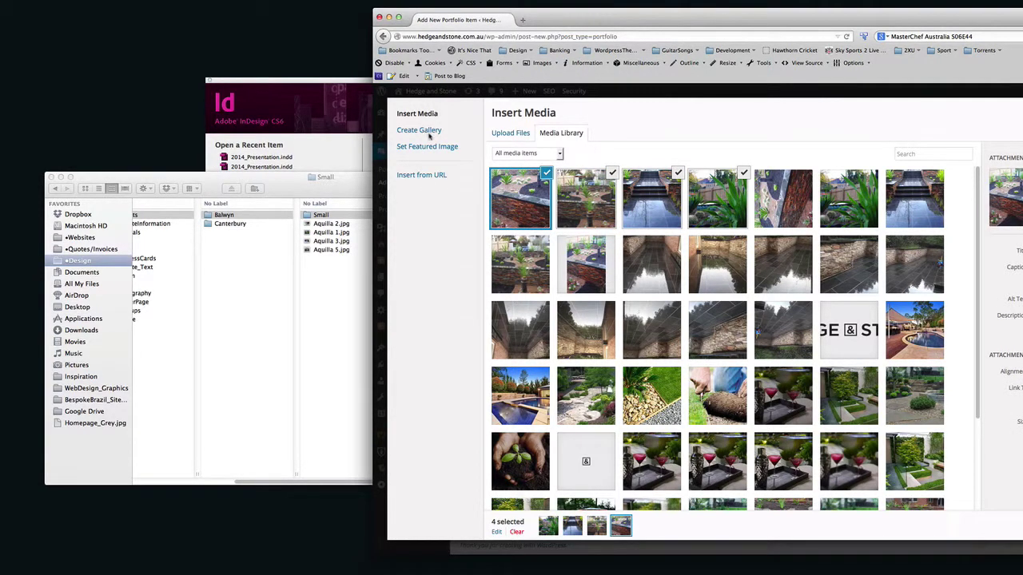
Step: Create a new gallery from the four selected images
left_click_drag(556, 27, 433, 26)
left_click(304, 130)
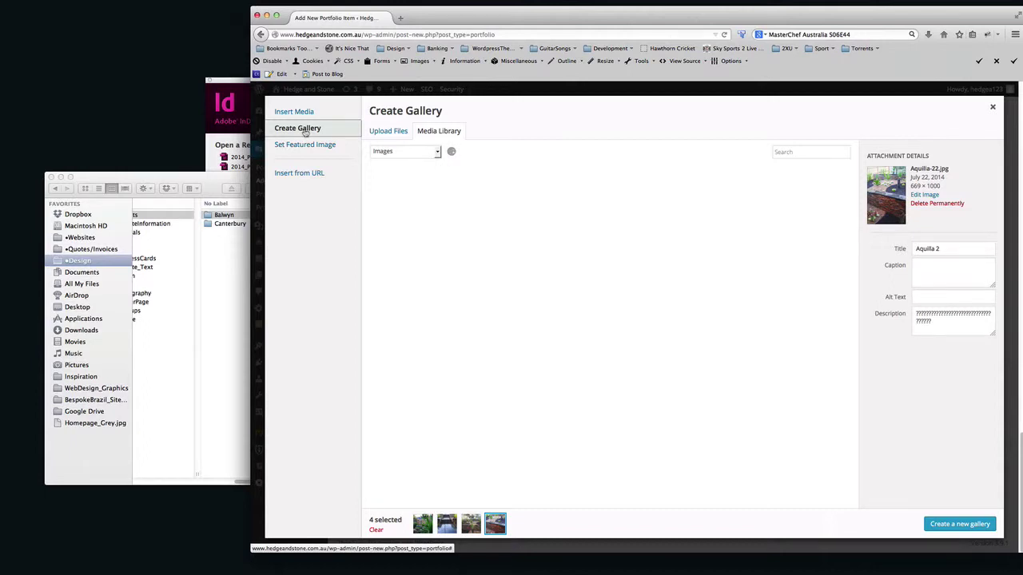
left_click(970, 527)
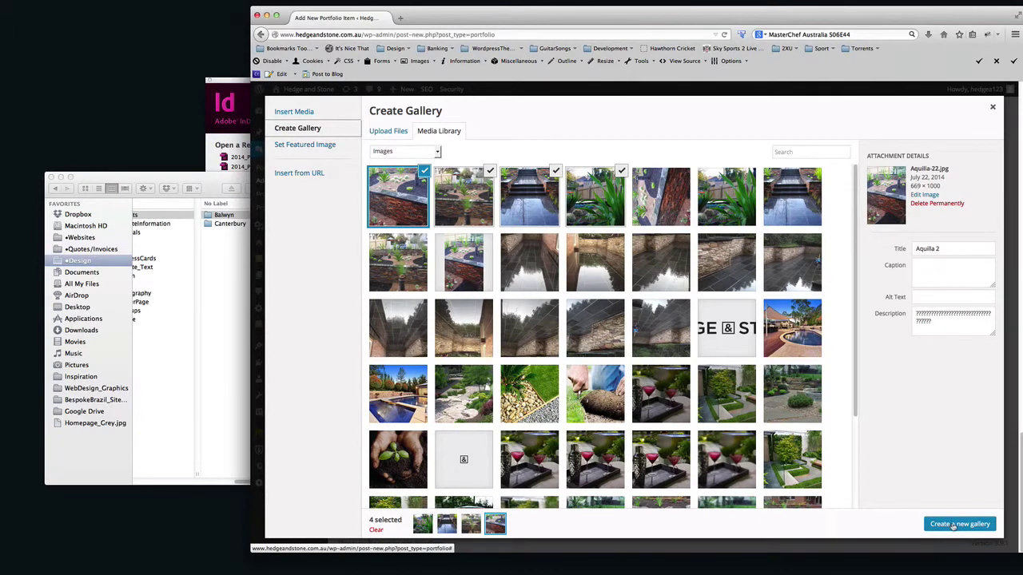
left_click(953, 525)
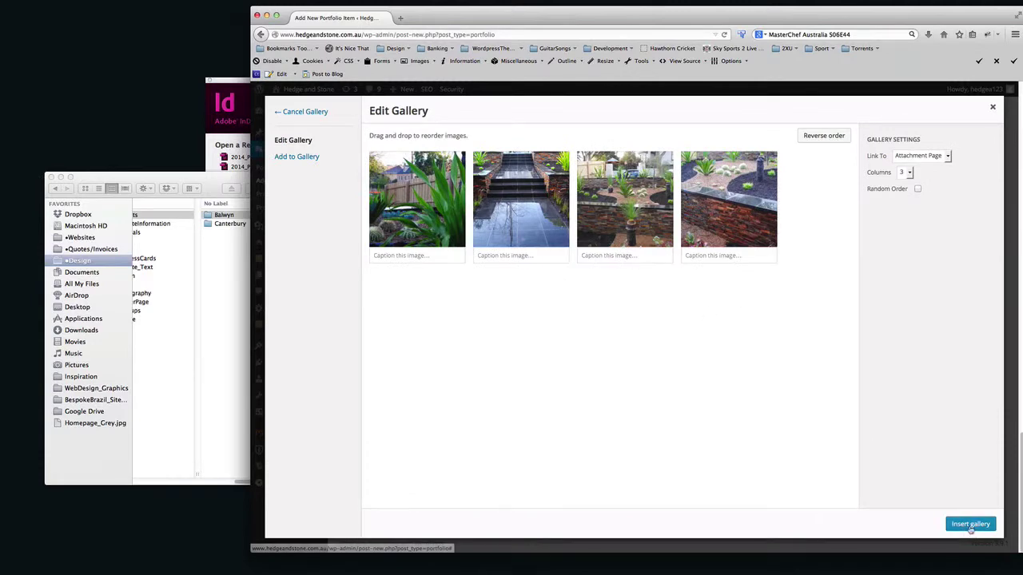
Step: Insert the four-image gallery into the Full Width Content and check how its images are laid out
left_click(965, 530)
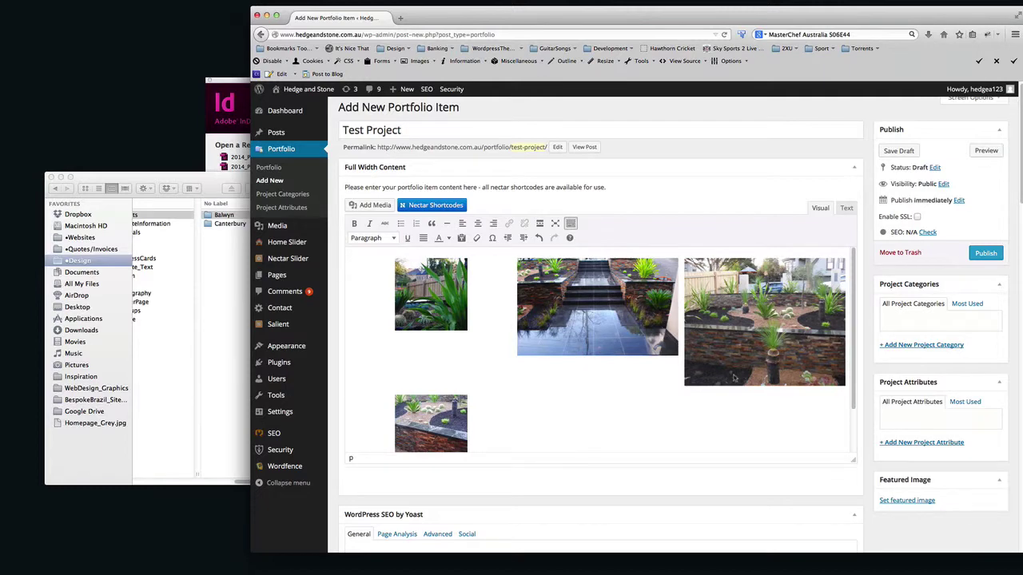
scroll(735, 392, "down", 2)
scroll(735, 393, "up", 2)
scroll(550, 345, "down", 2)
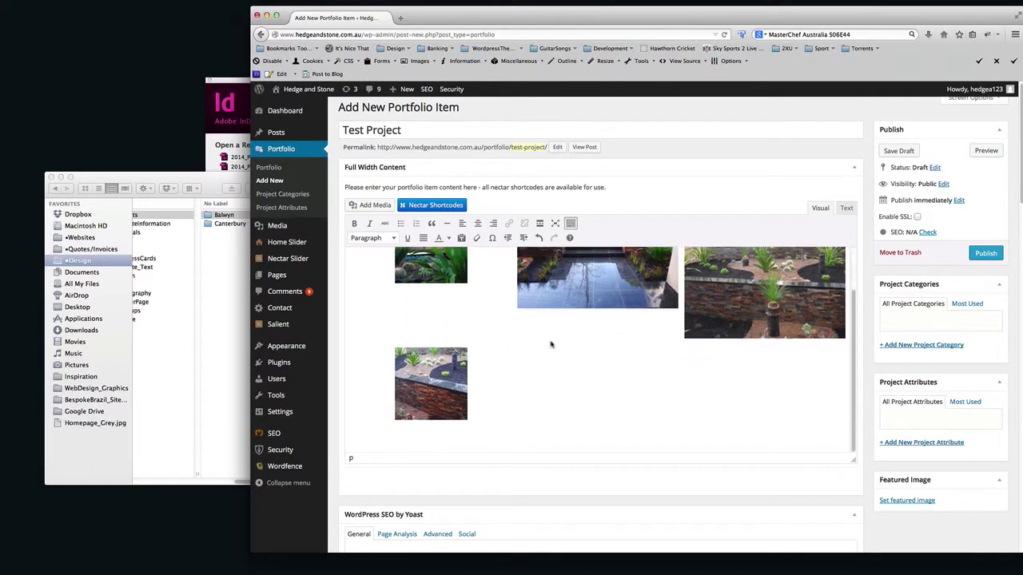
scroll(550, 345, "up", 2)
scroll(551, 346, "down", 2)
scroll(552, 347, "up", 2)
scroll(552, 351, "down", 2)
Step: Try to set the stone steps image Aquilla-31.jpg as the featured image, with its description cleared
scroll(894, 497, "down", 2)
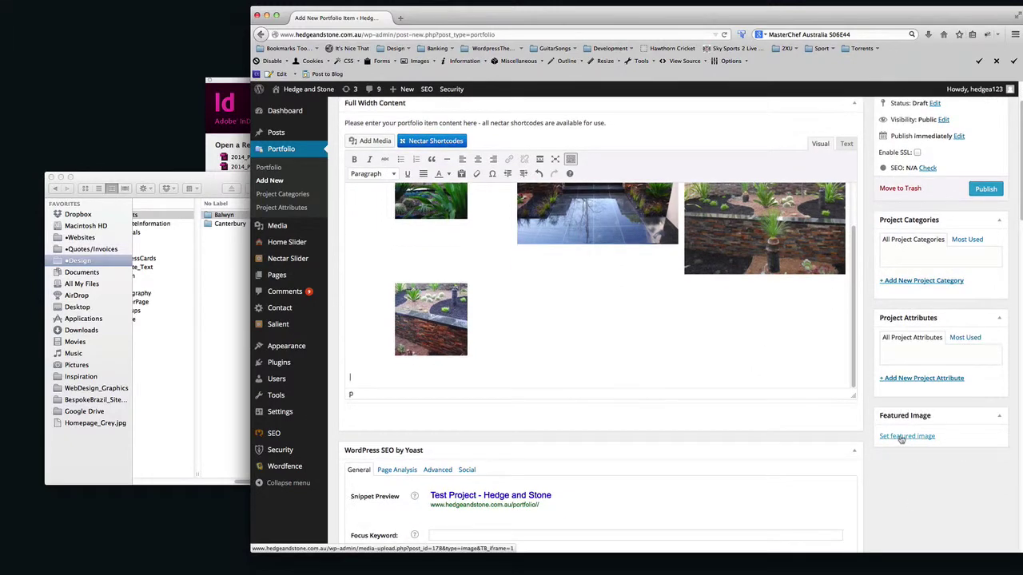
left_click(901, 439)
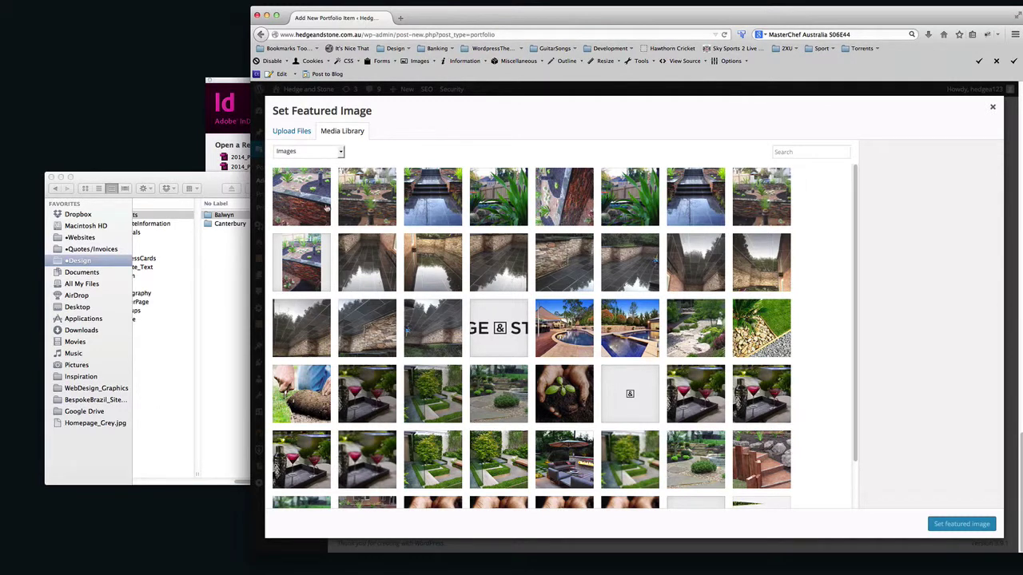
left_click(433, 197)
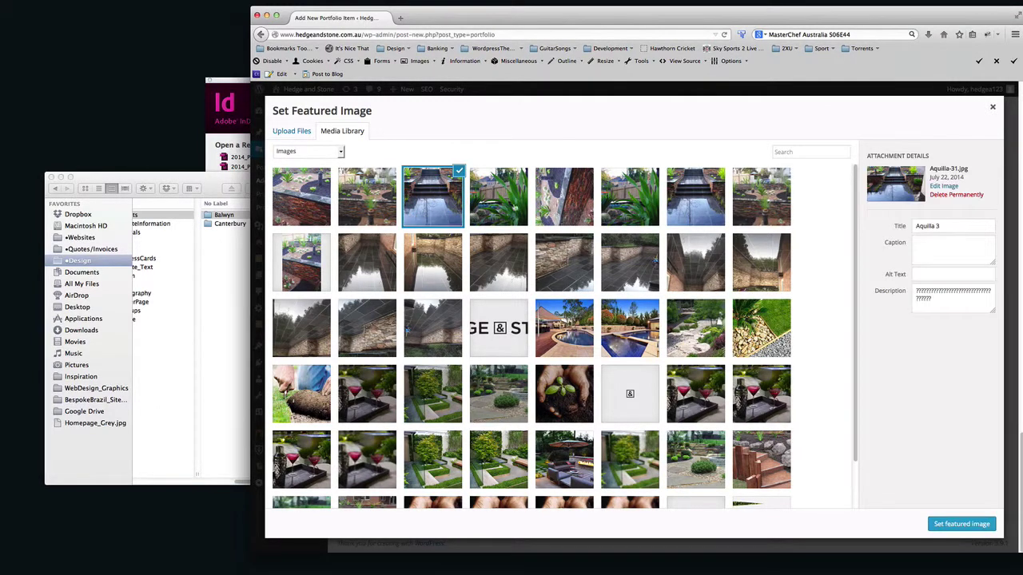
triple_click(939, 303)
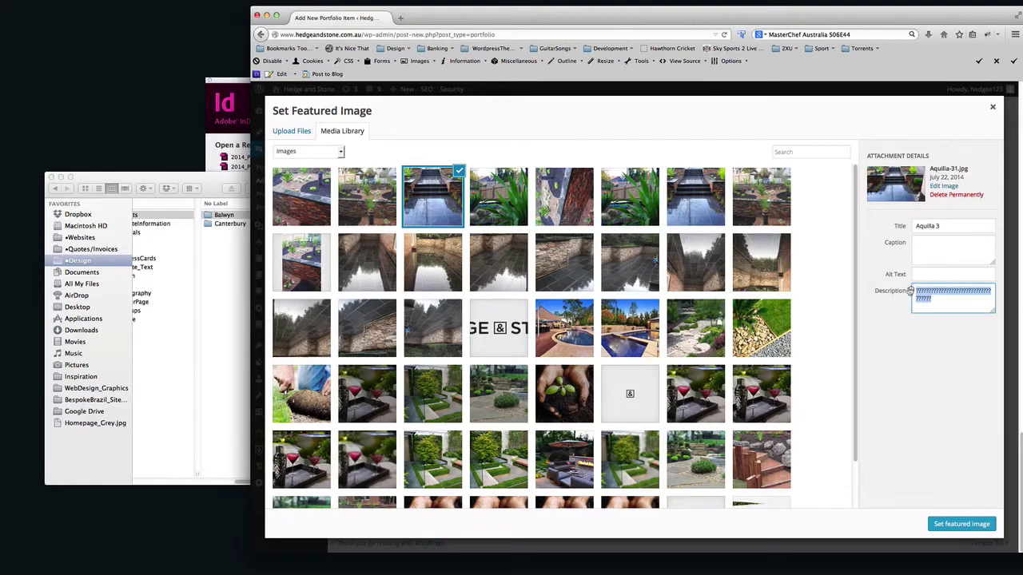
key("BackSpace")
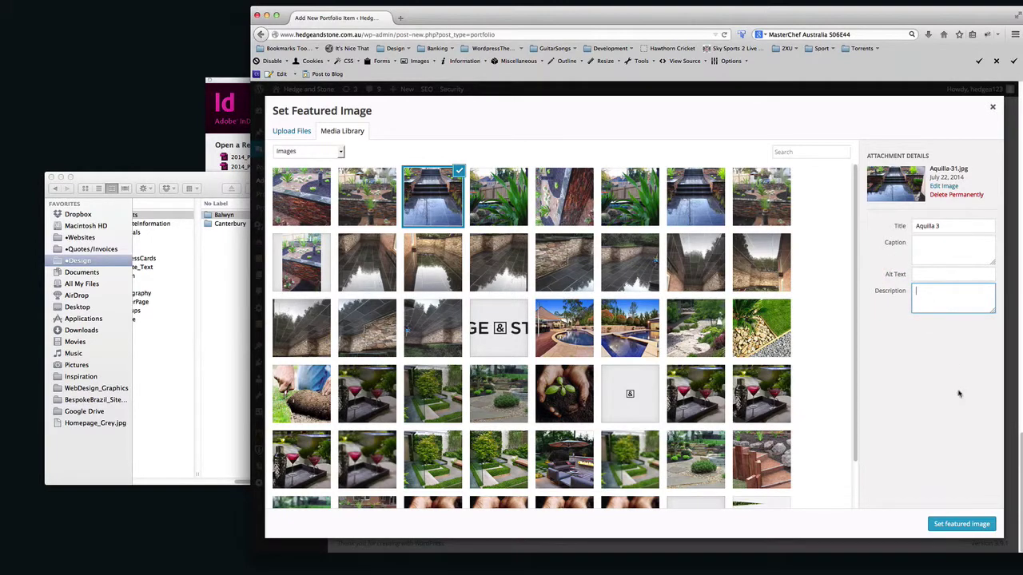
left_click(963, 525)
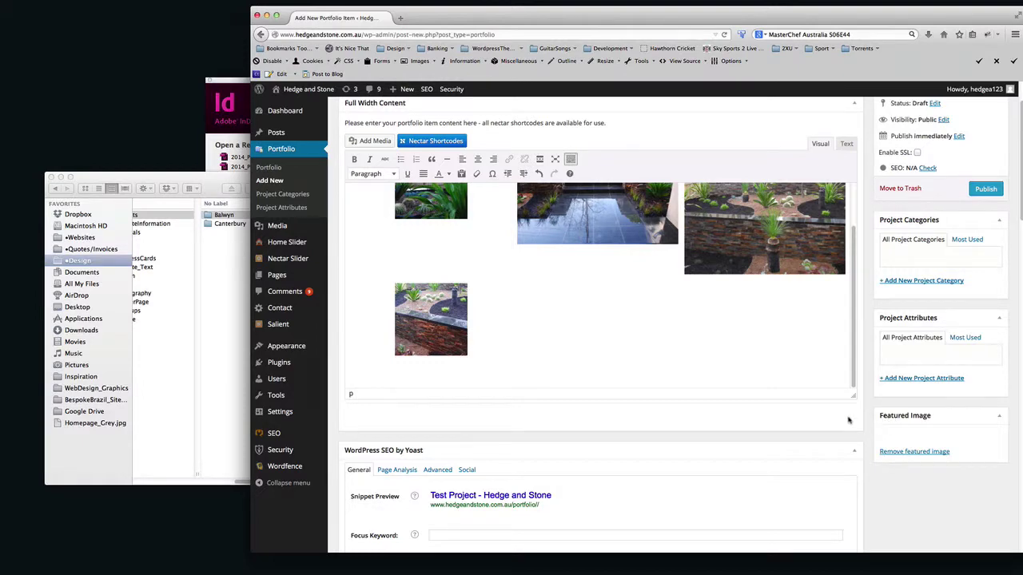
Step: Replace the featured image with the stone steps image Aquilla-3.jpg, clearing that image's description
scroll(883, 420, "down", 3)
scroll(878, 420, "up", 2)
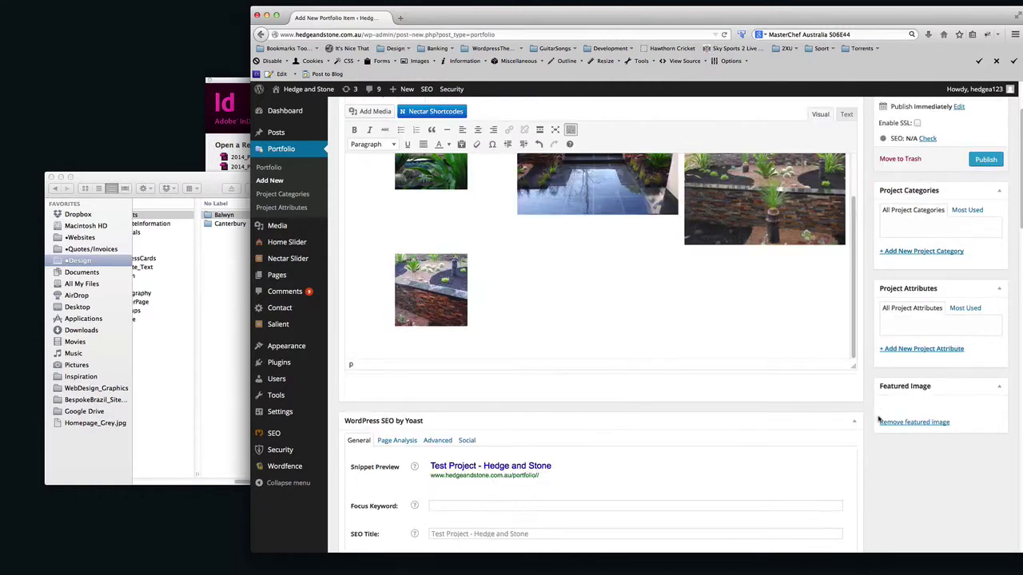
left_click(910, 422)
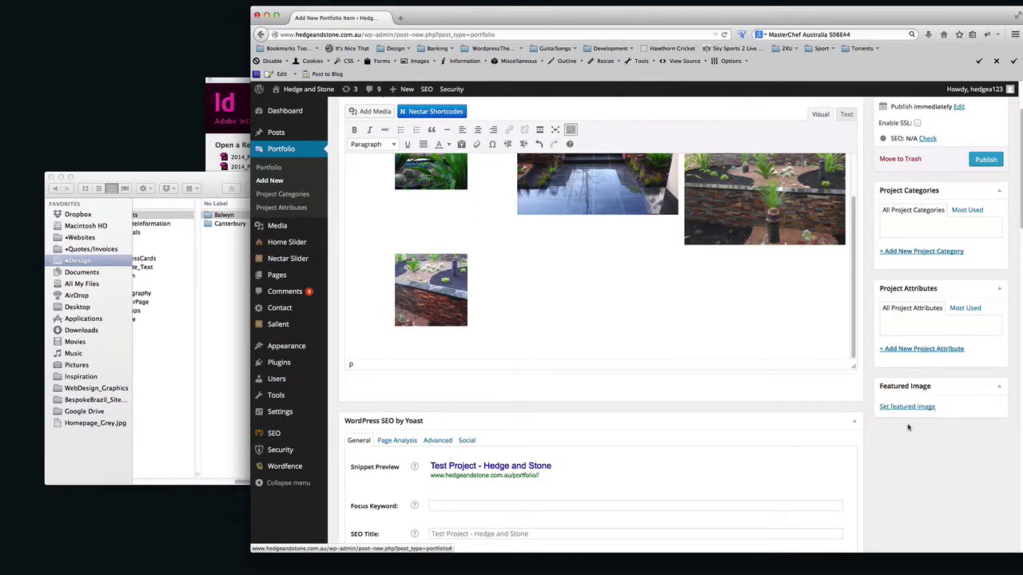
left_click(907, 408)
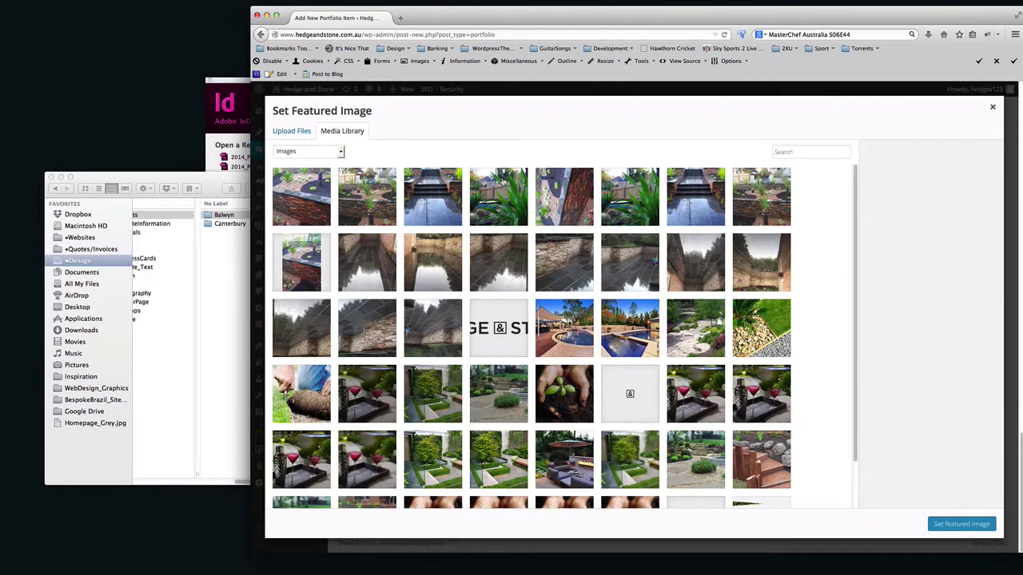
left_click(682, 186)
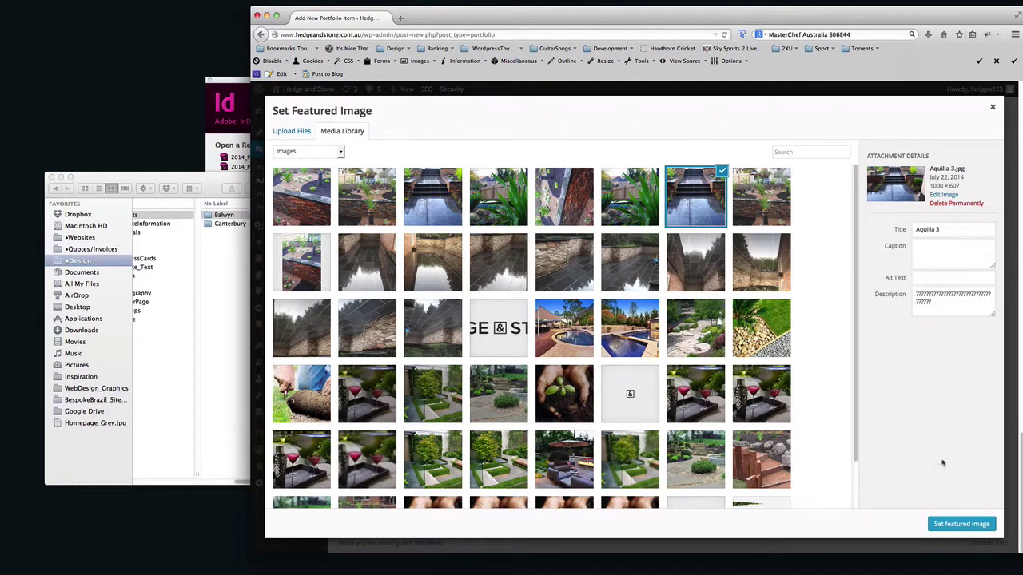
left_click_drag(942, 303, 892, 290)
key("BackSpace")
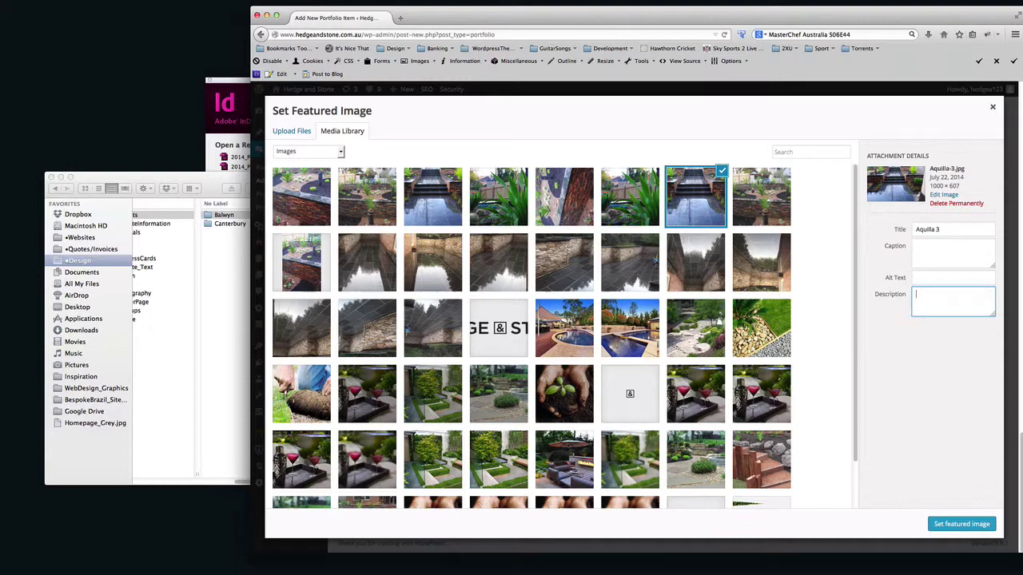
left_click(962, 524)
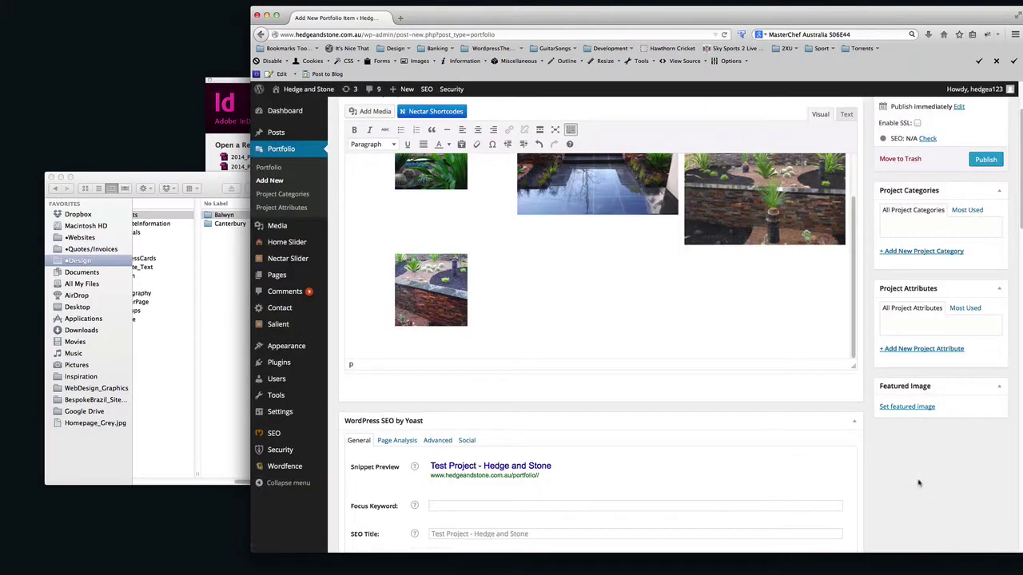
Step: Publish the Test Project portfolio item
scroll(959, 375, "up", 3)
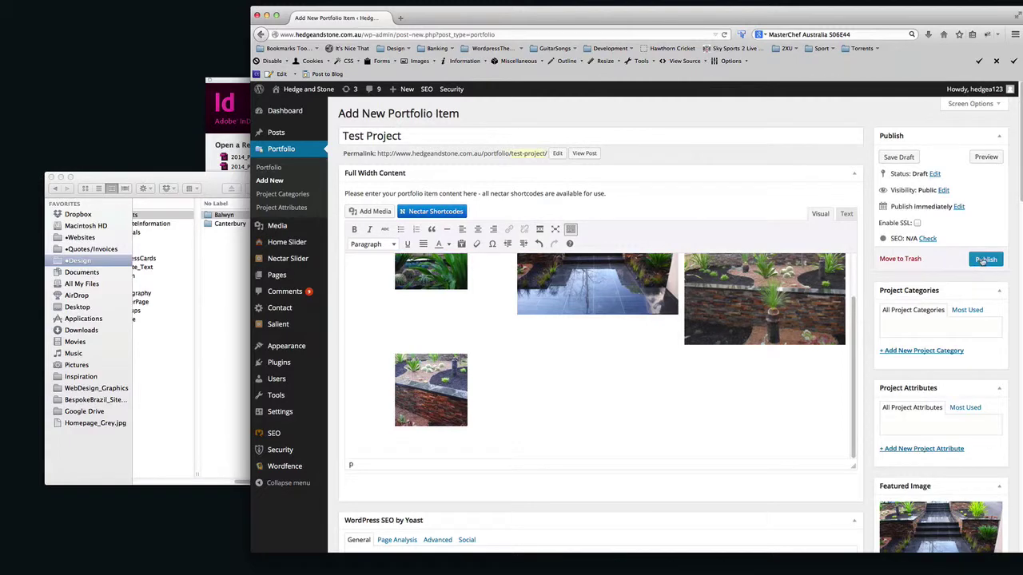
left_click(985, 261)
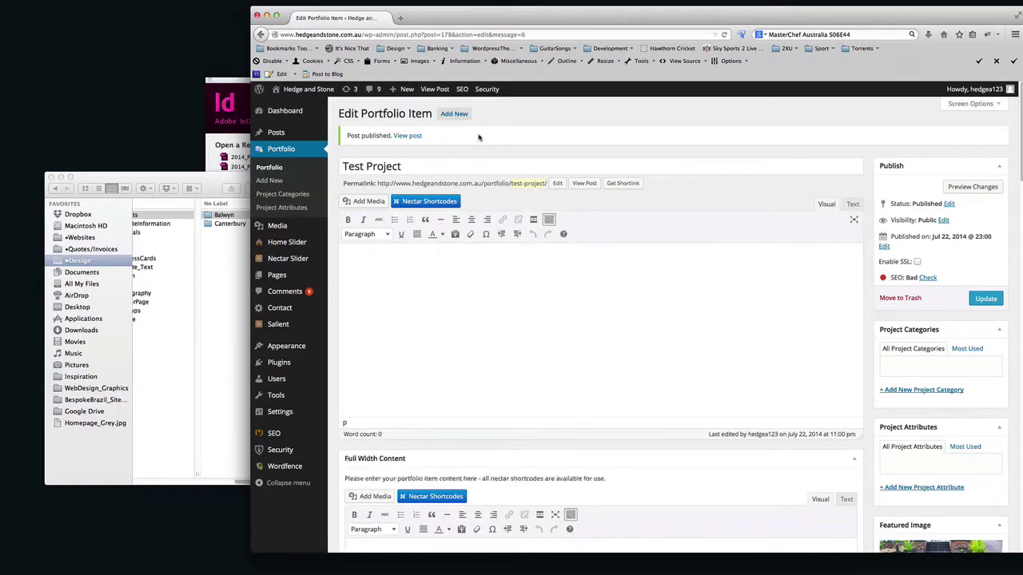
Step: Open Test Project from the live site's Projects page and examine its gallery slider
left_click(297, 88)
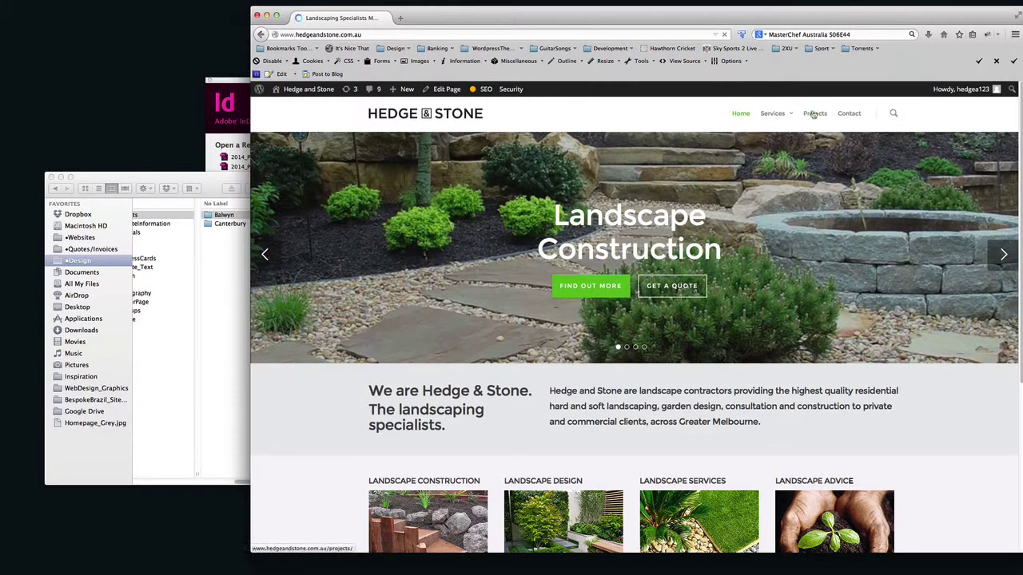
left_click(813, 114)
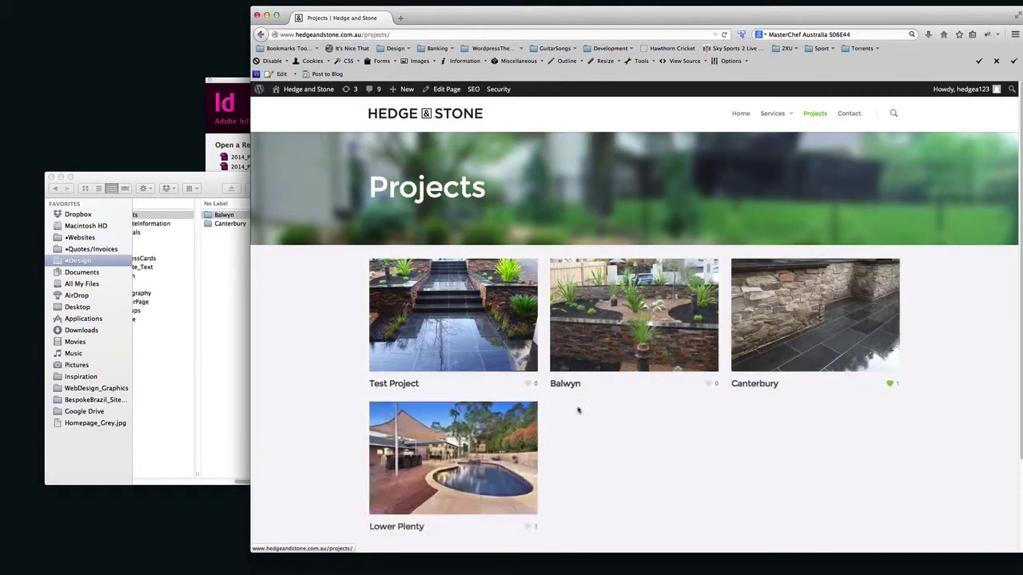
mouse_move(428, 309)
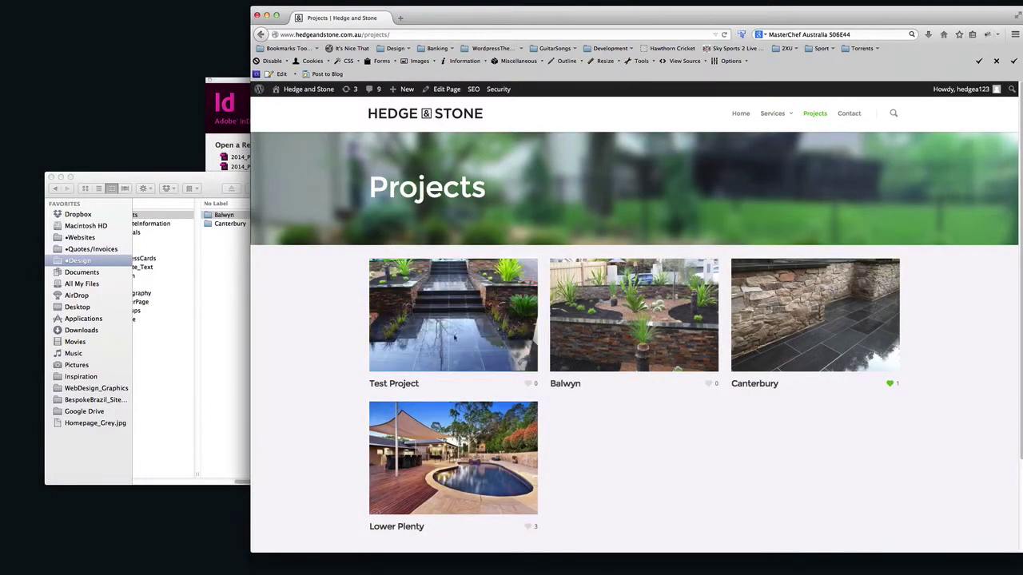
left_click(481, 316)
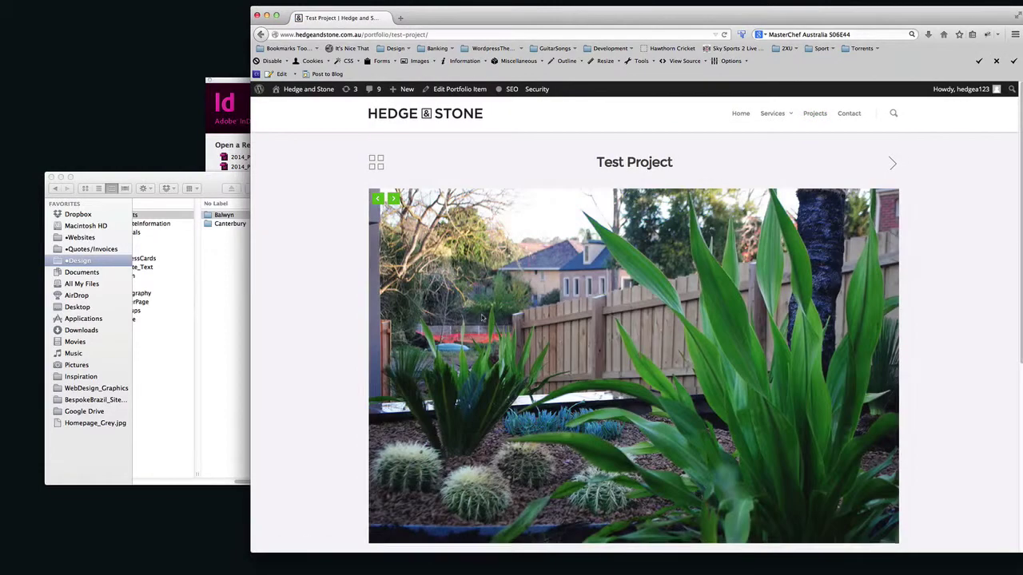
scroll(543, 268, "down", 3)
scroll(542, 268, "up", 3)
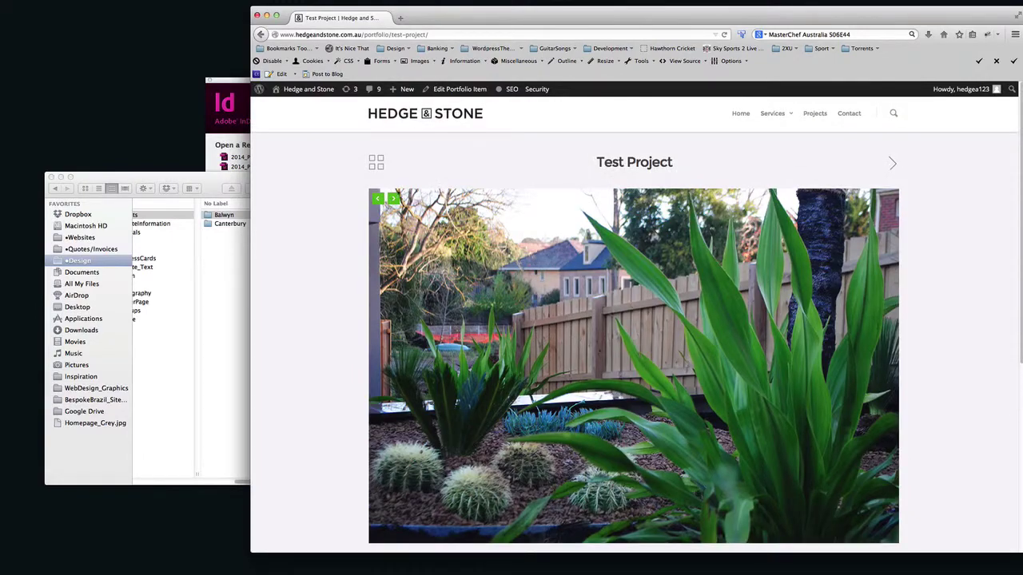